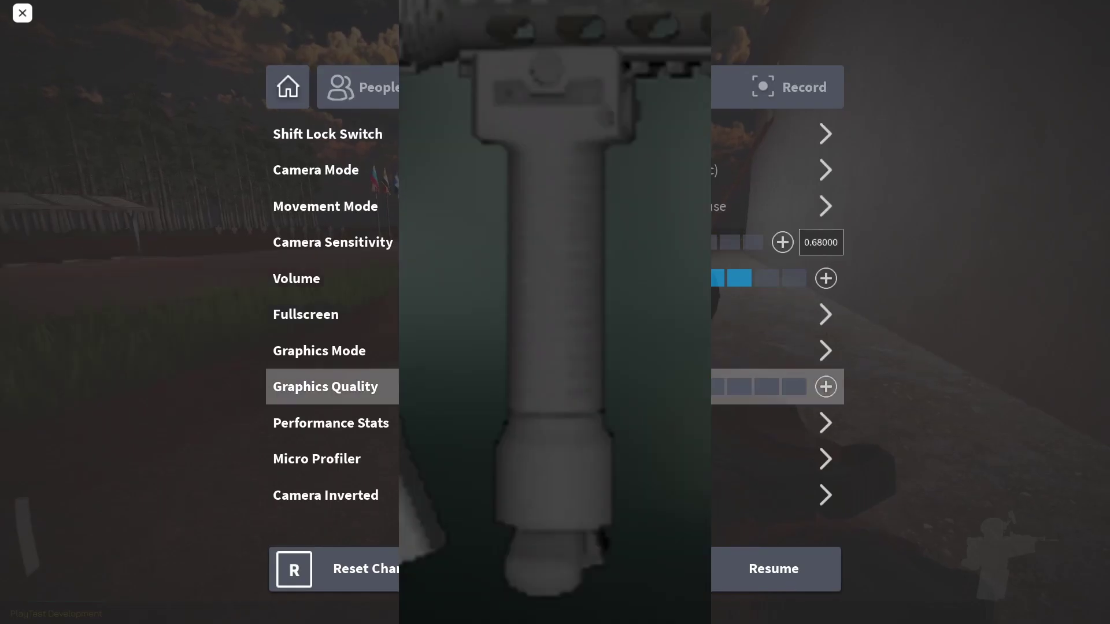
- Resume play from settings, run to the building's window and vault through into the room
key(Escape)
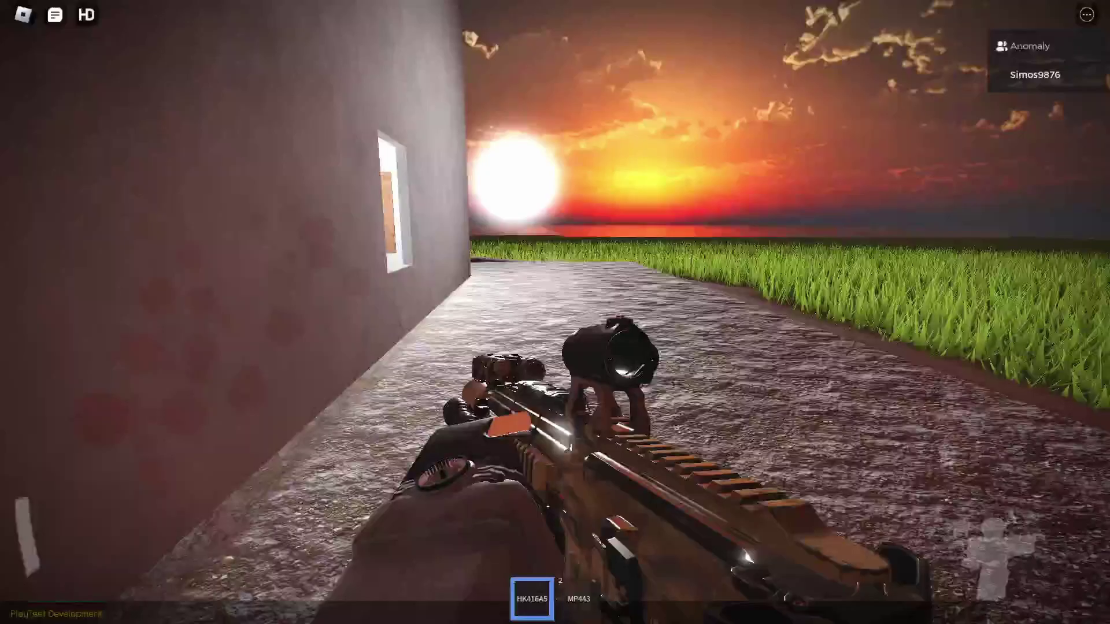
key(shift+w)
key(space)
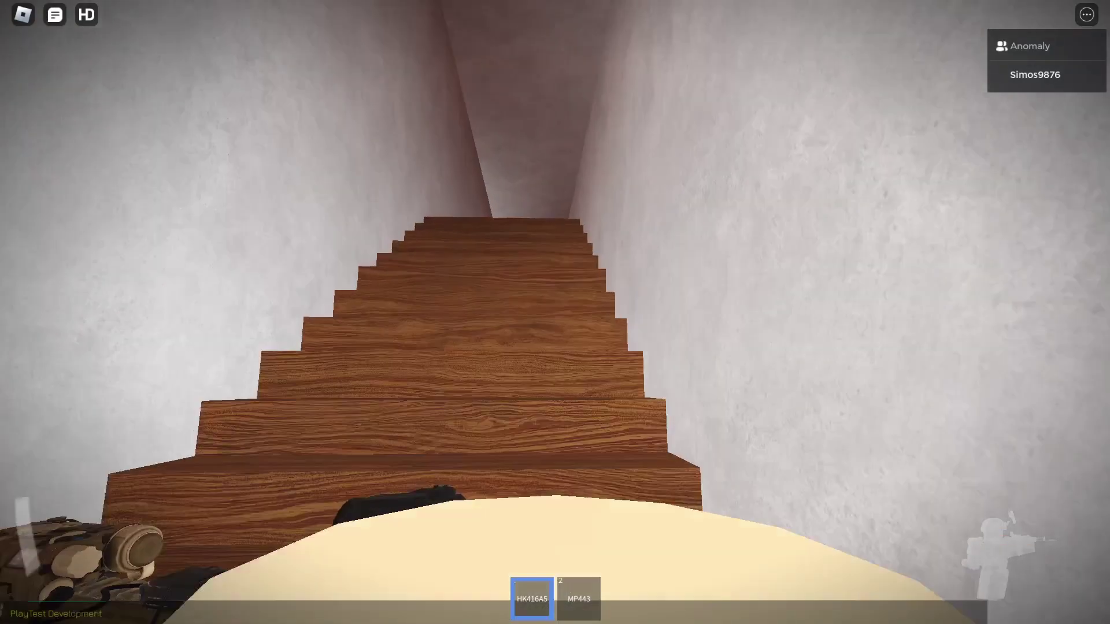
- Climb the stairwell up into the upstairs room
key(w)
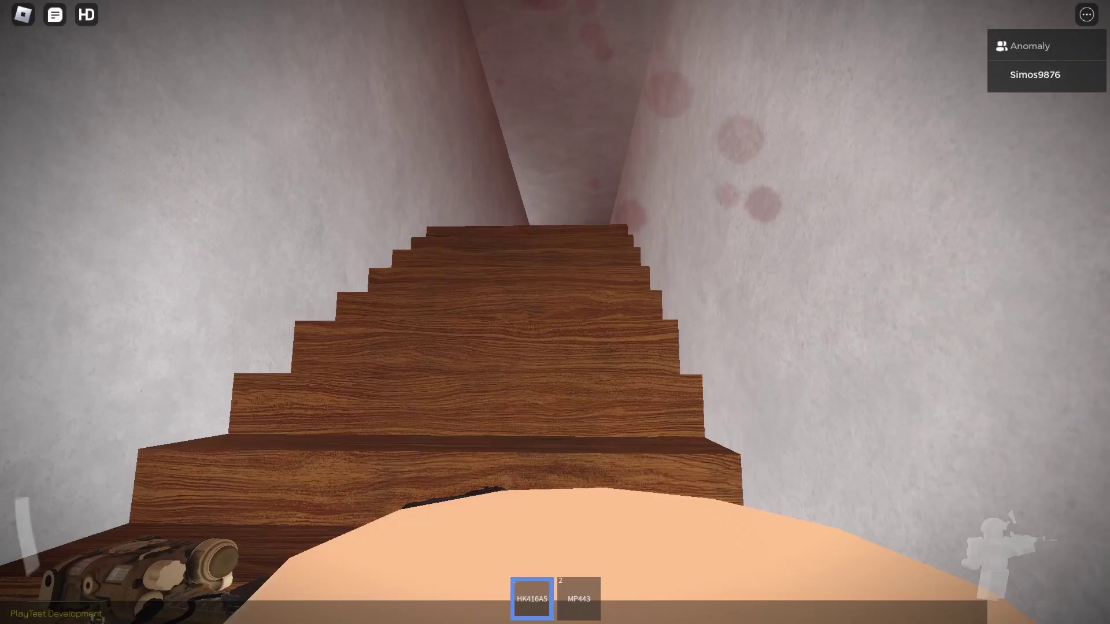
key(w)
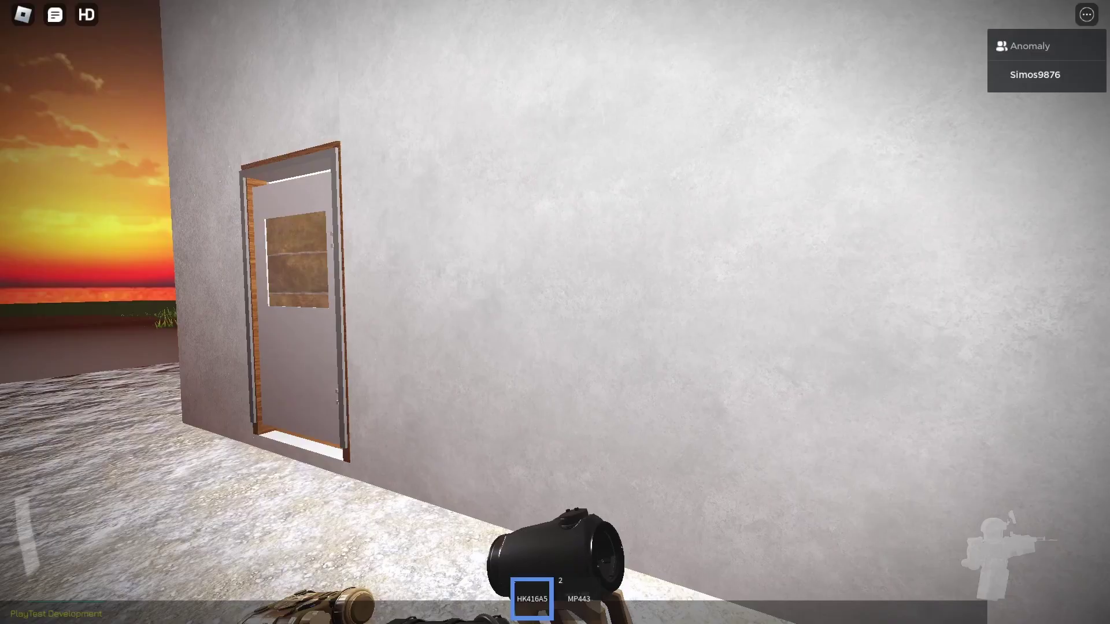
- Kick the closed side door, then draw the HK416A5 rifle with slot 1
key(k)
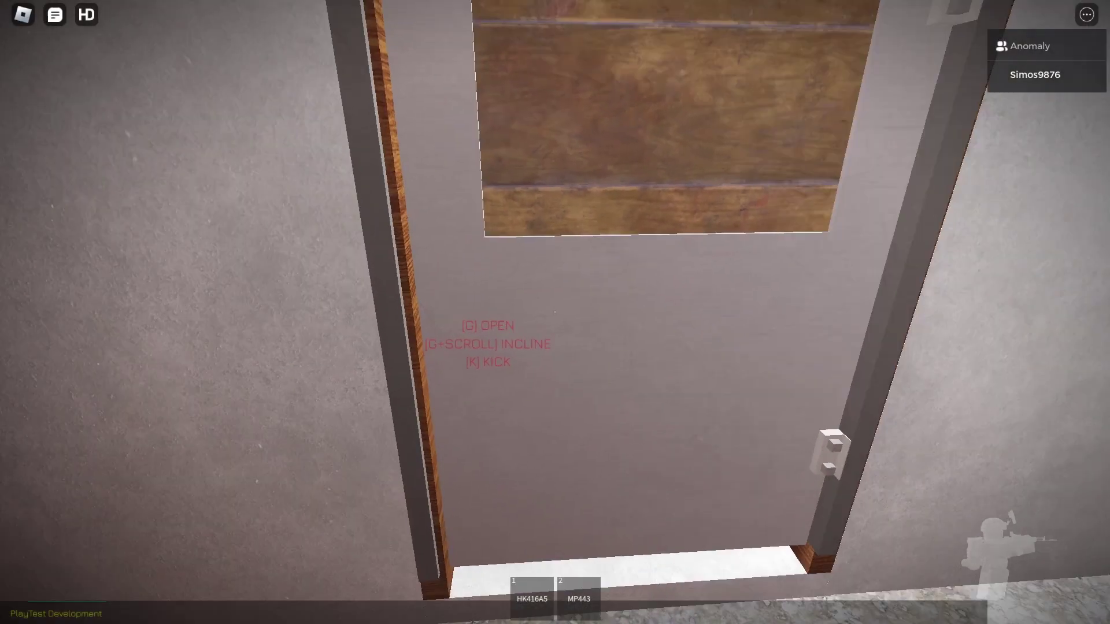
key(1)
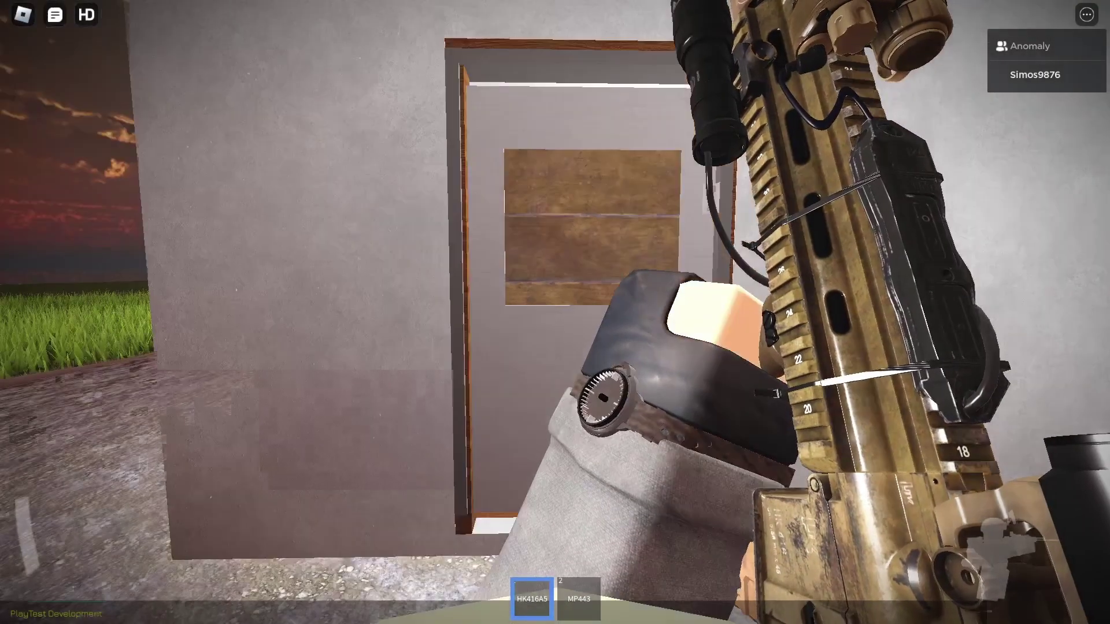
- Walk forward along the building's long white outer wall with the HK416A5
key(w)
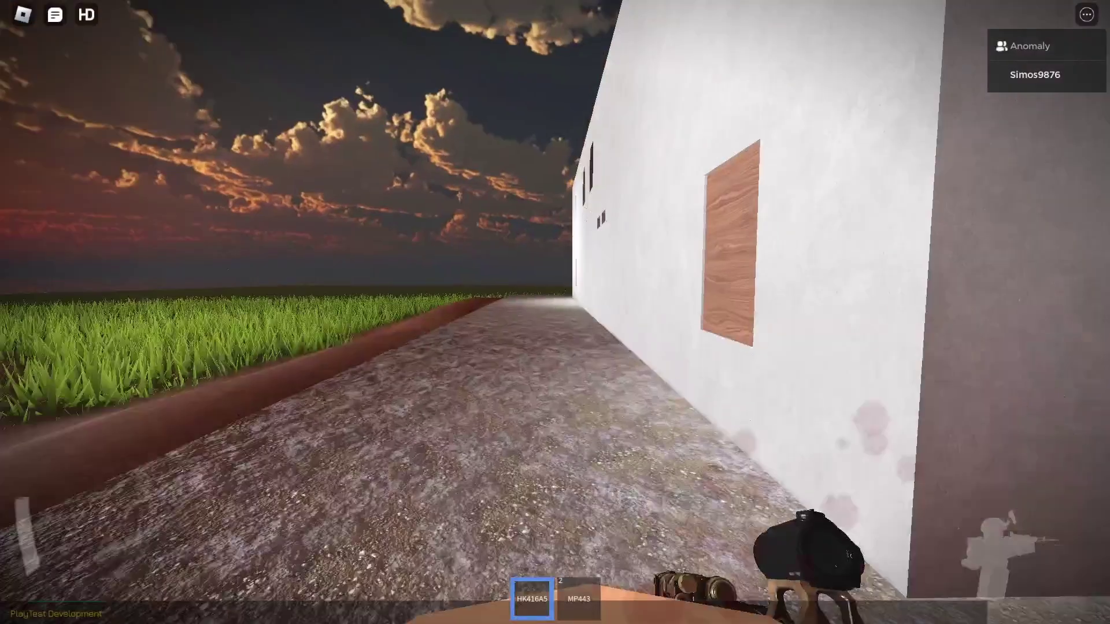